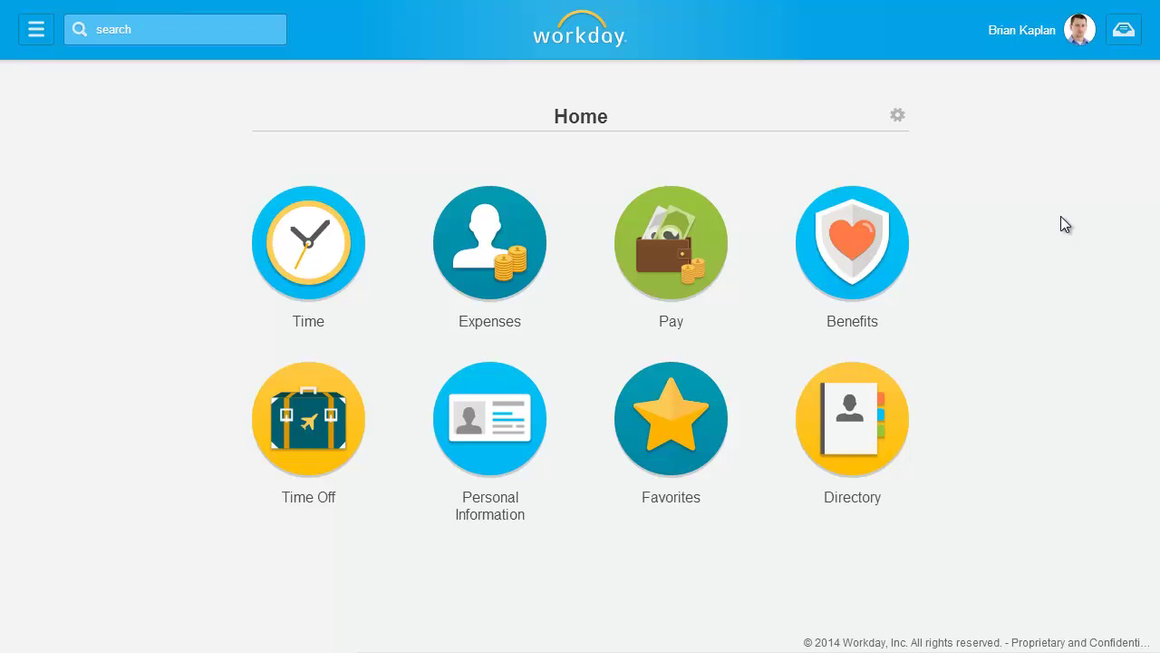
Step: From the worker profile's Experience section, start an external job history entry with job title Support Technician and company Allied Financial
{"action": "left_click", "coordinate": [1076, 40]}
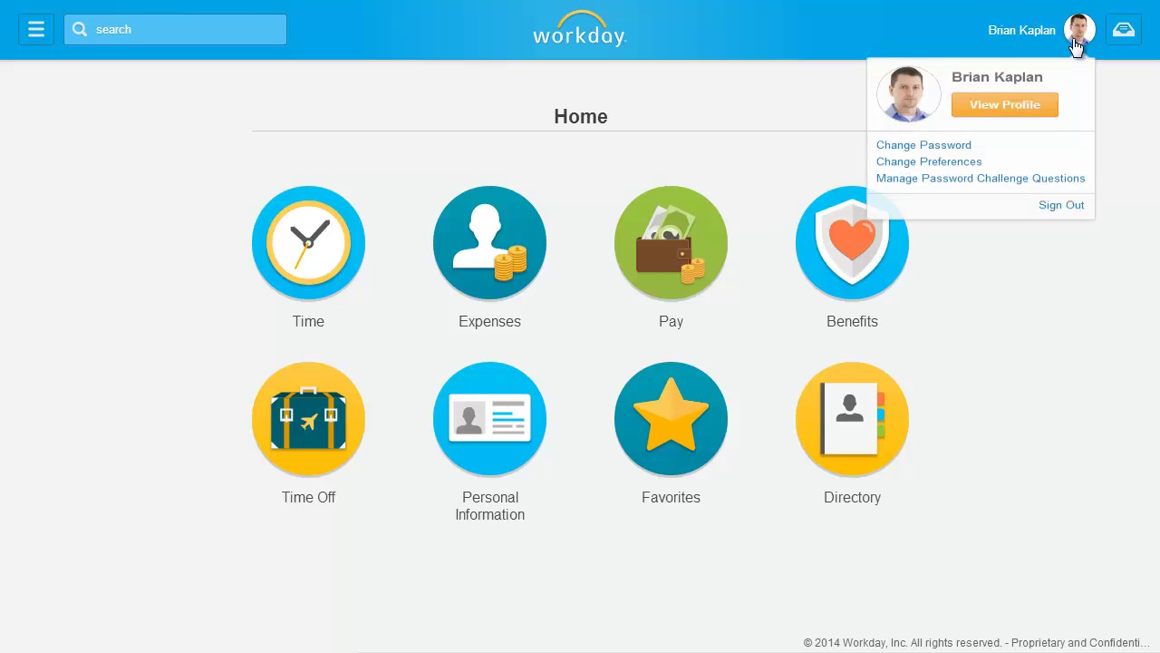
{"action": "left_click", "coordinate": [1044, 112]}
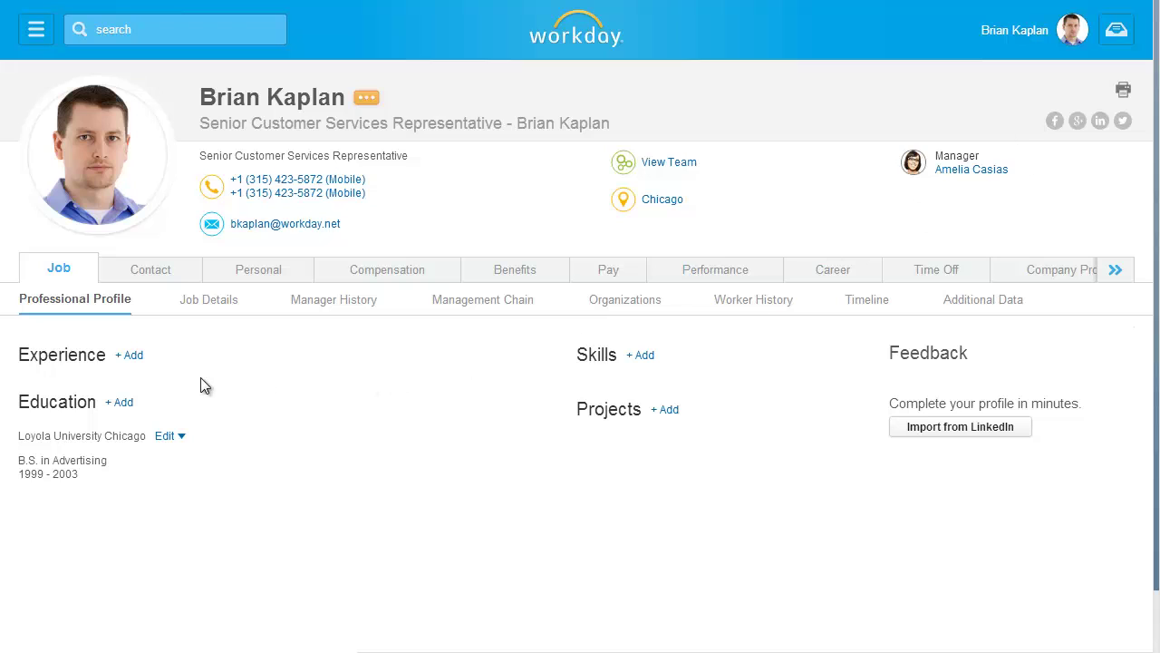
{"action": "left_click", "coordinate": [129, 355]}
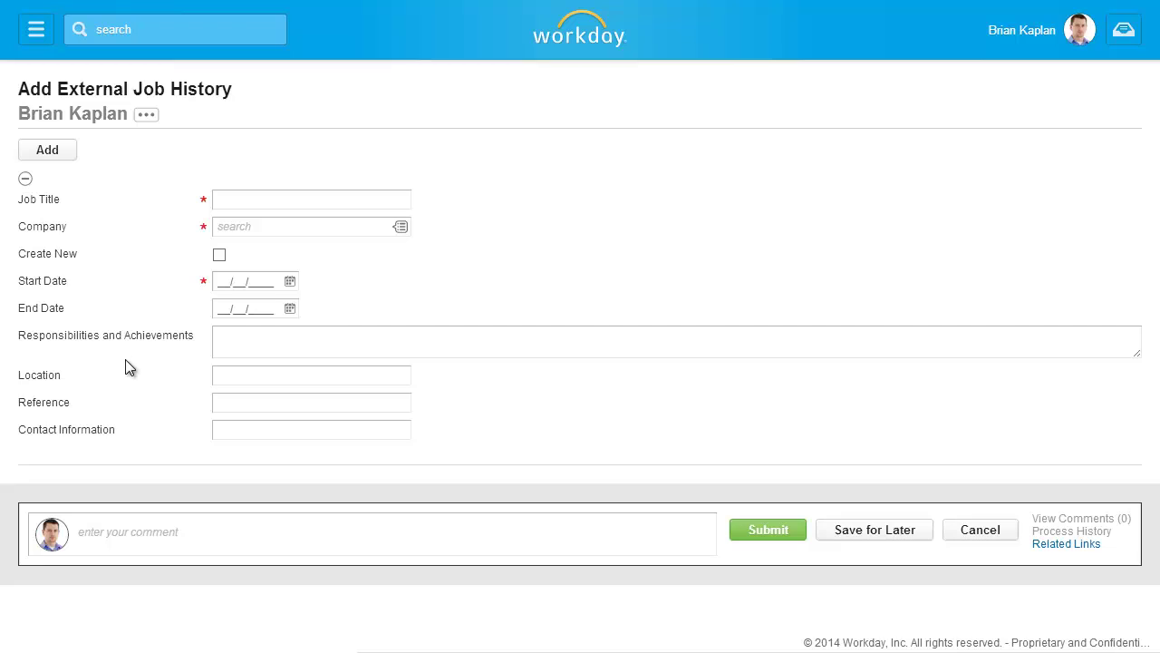
{"action": "left_click", "coordinate": [345, 202]}
{"action": "type", "text": "Support Technician"}
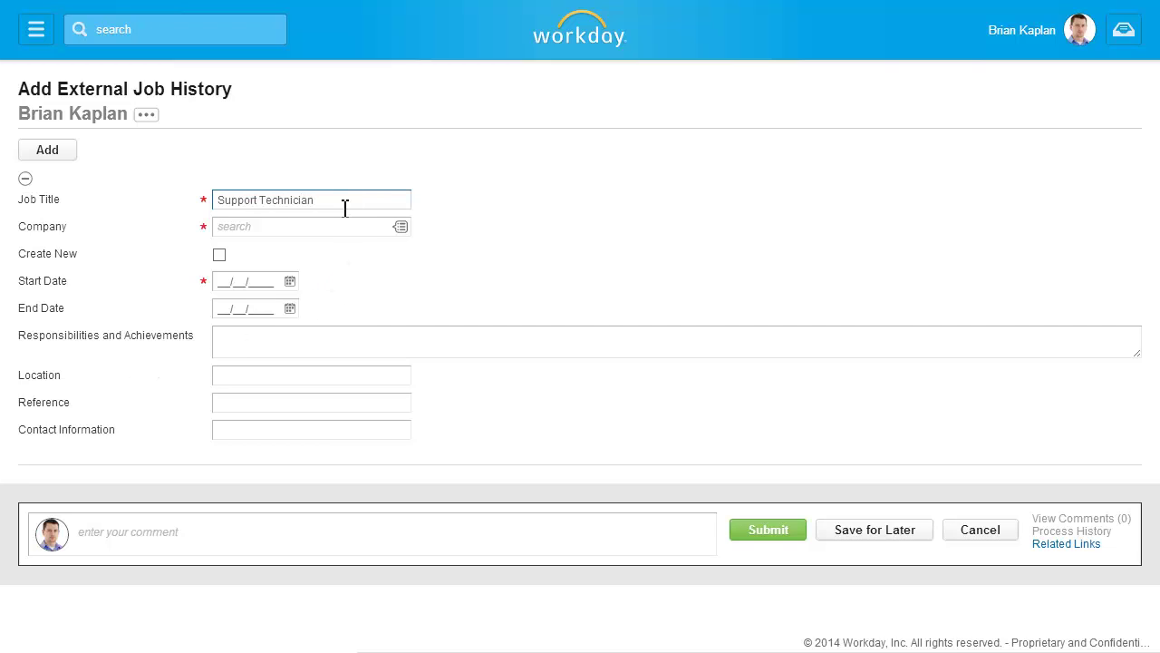
{"action": "left_click", "coordinate": [400, 227]}
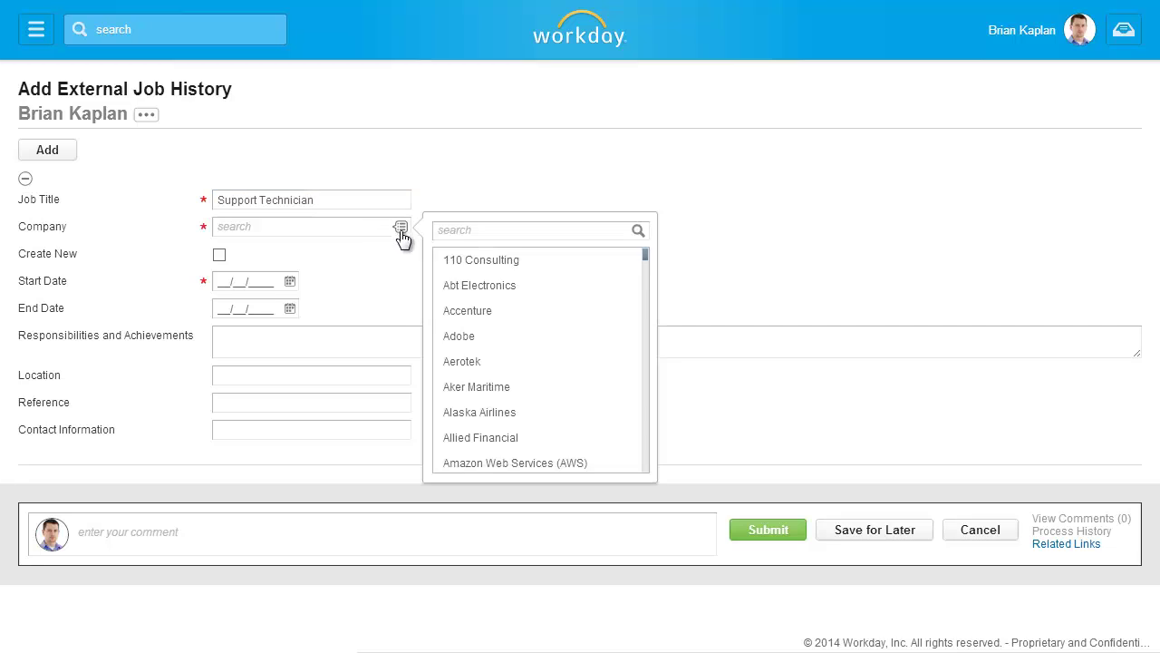
{"action": "left_click", "coordinate": [478, 439]}
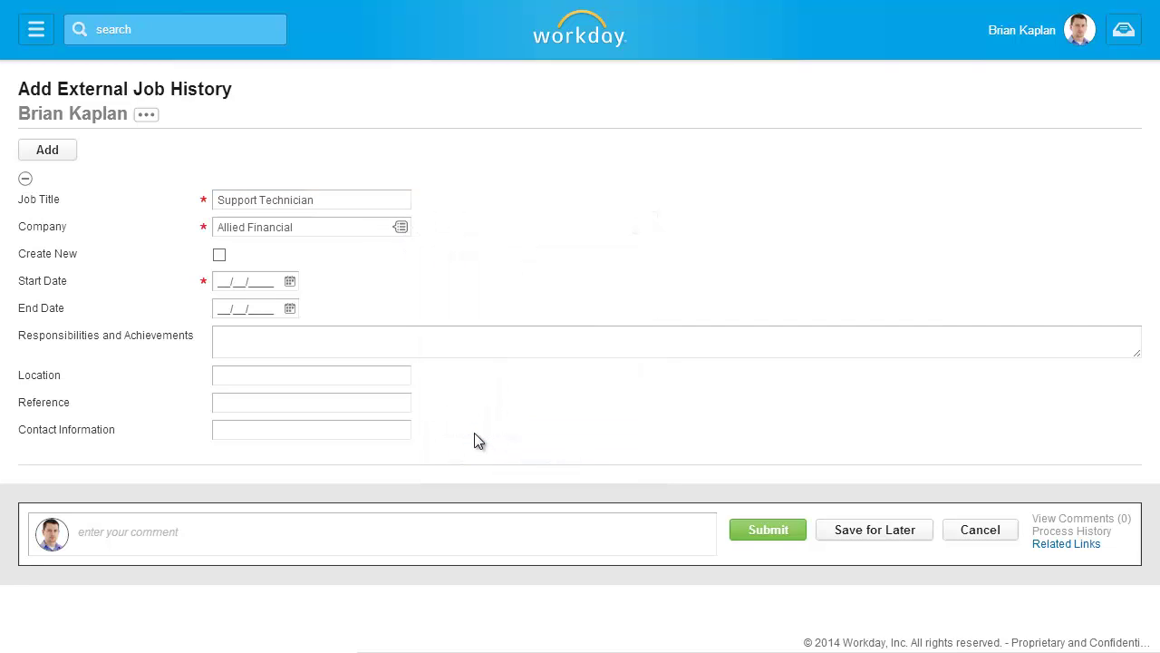
Step: Set the job's start date to 01/01/2006 and end date to 05/10/2010, and submit the job history entry
{"action": "left_click", "coordinate": [283, 281]}
{"action": "type", "text": "01012006"}
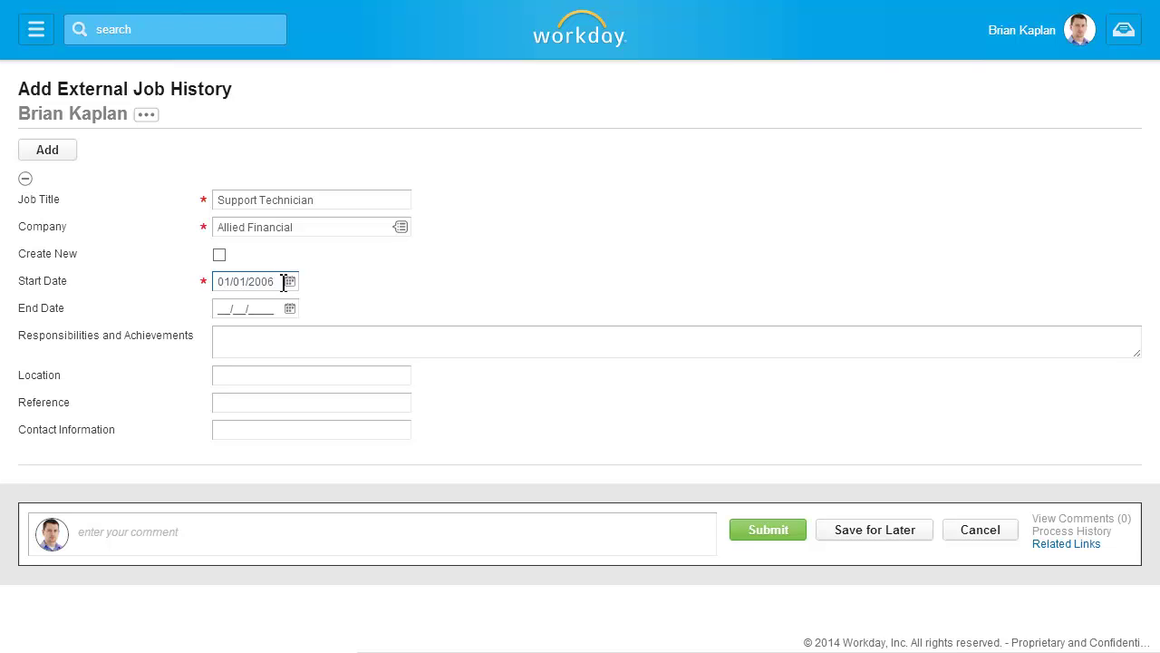
{"action": "left_click", "coordinate": [282, 308]}
{"action": "type", "text": "05/10/201"}
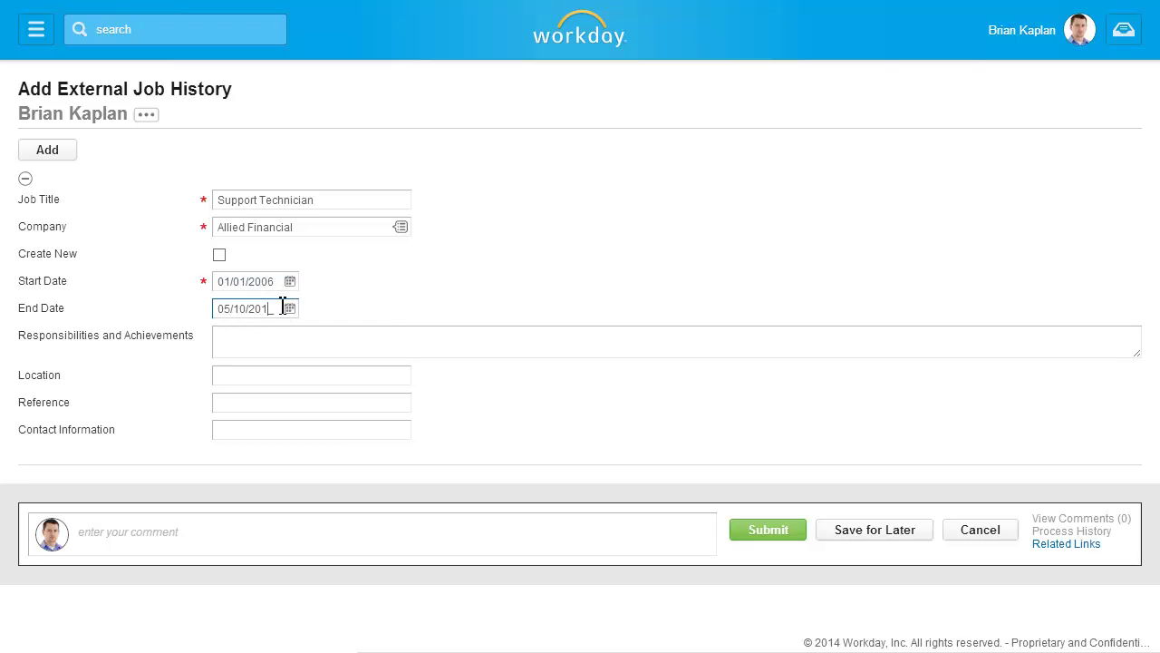
{"action": "type", "text": "0"}
{"action": "left_click", "coordinate": [764, 536]}
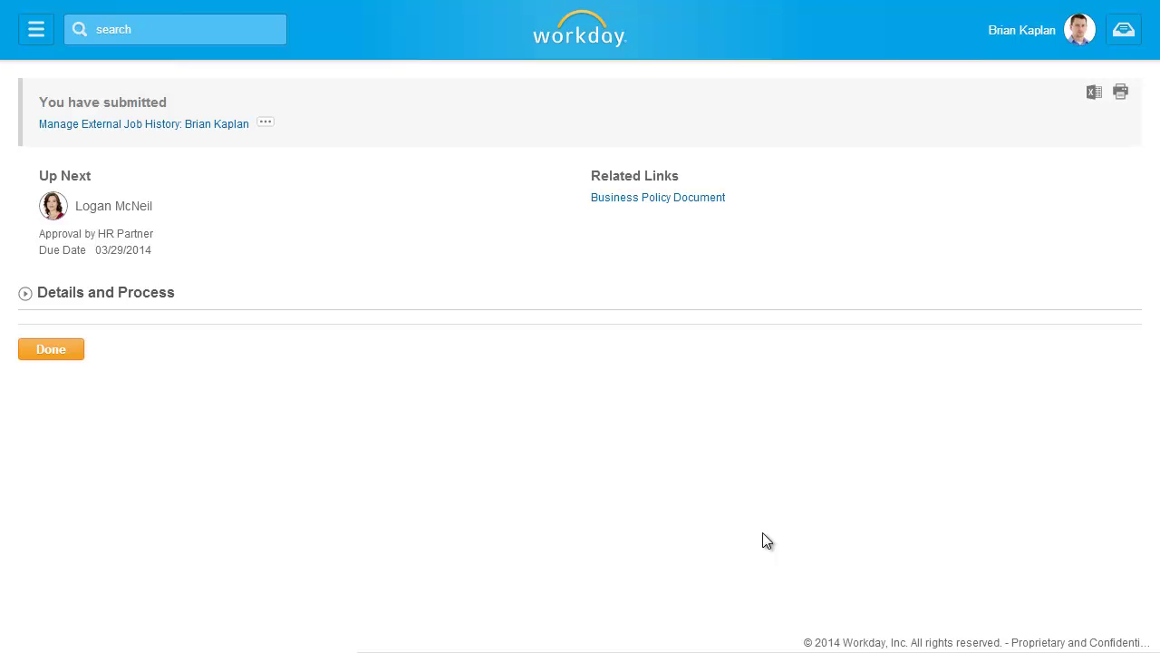
{"action": "left_click", "coordinate": [69, 354]}
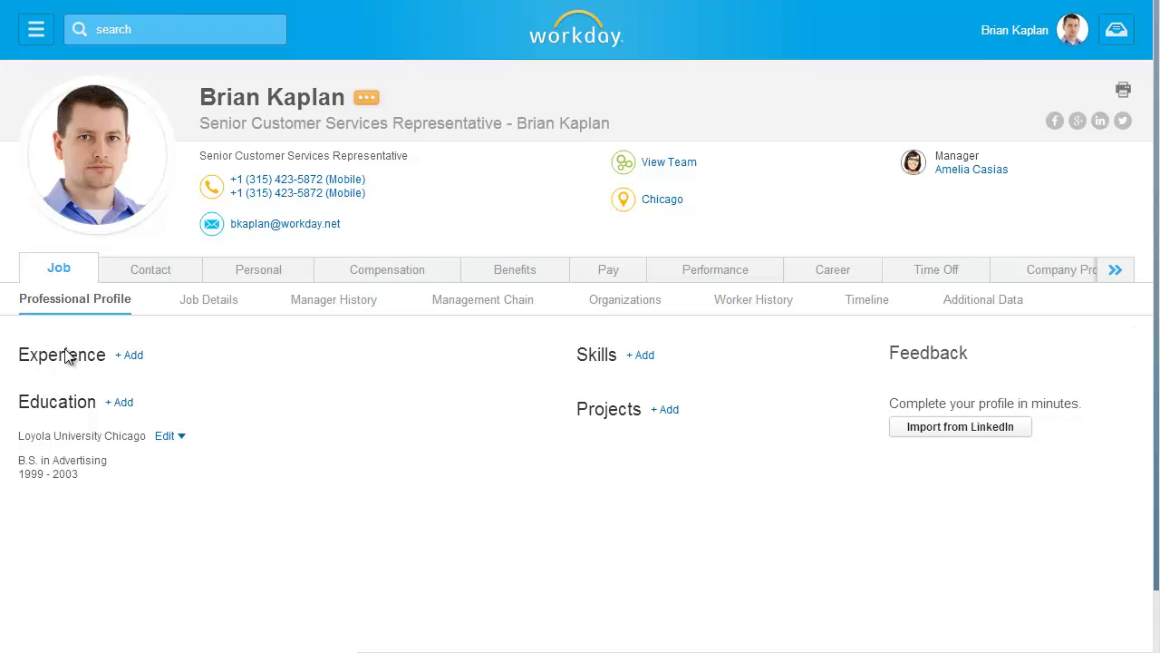
Step: Start a new education entry on the profile with Stanford University as the school
{"action": "left_click", "coordinate": [118, 404]}
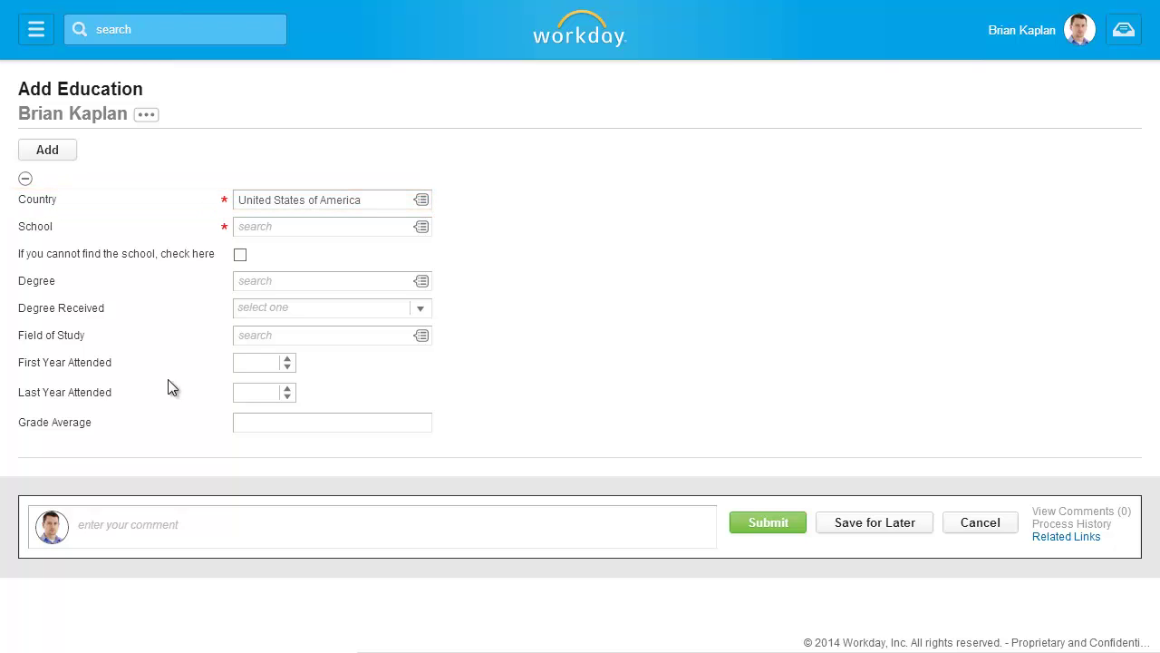
{"action": "left_click", "coordinate": [421, 229]}
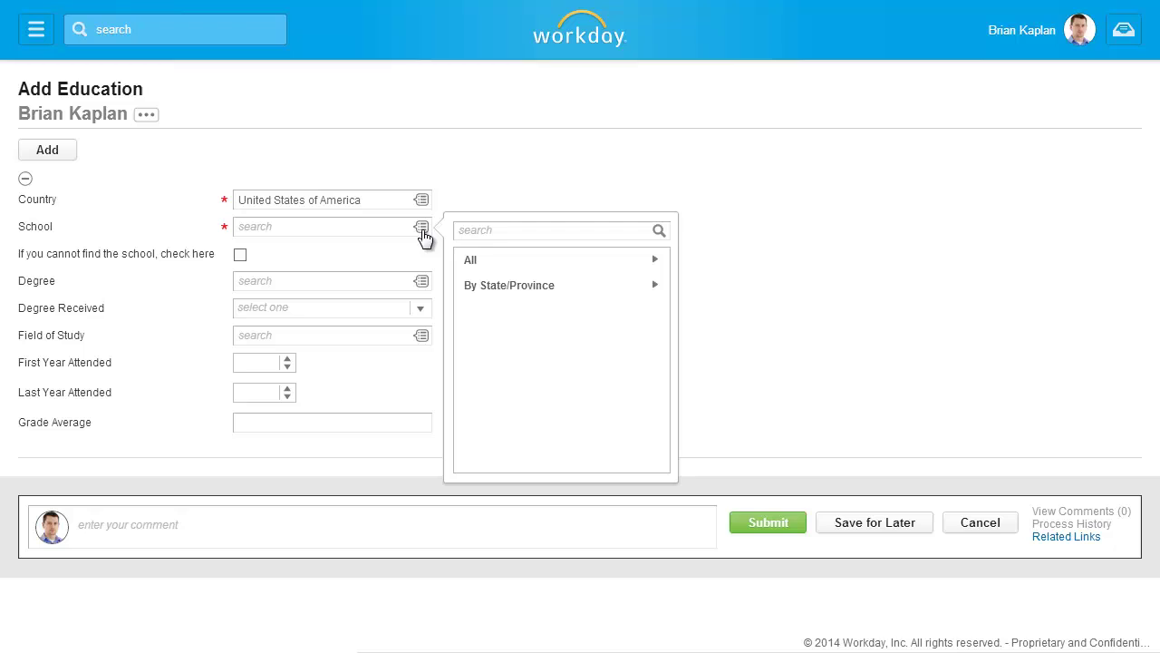
{"action": "left_click", "coordinate": [557, 234]}
{"action": "type", "text": "stanford"}
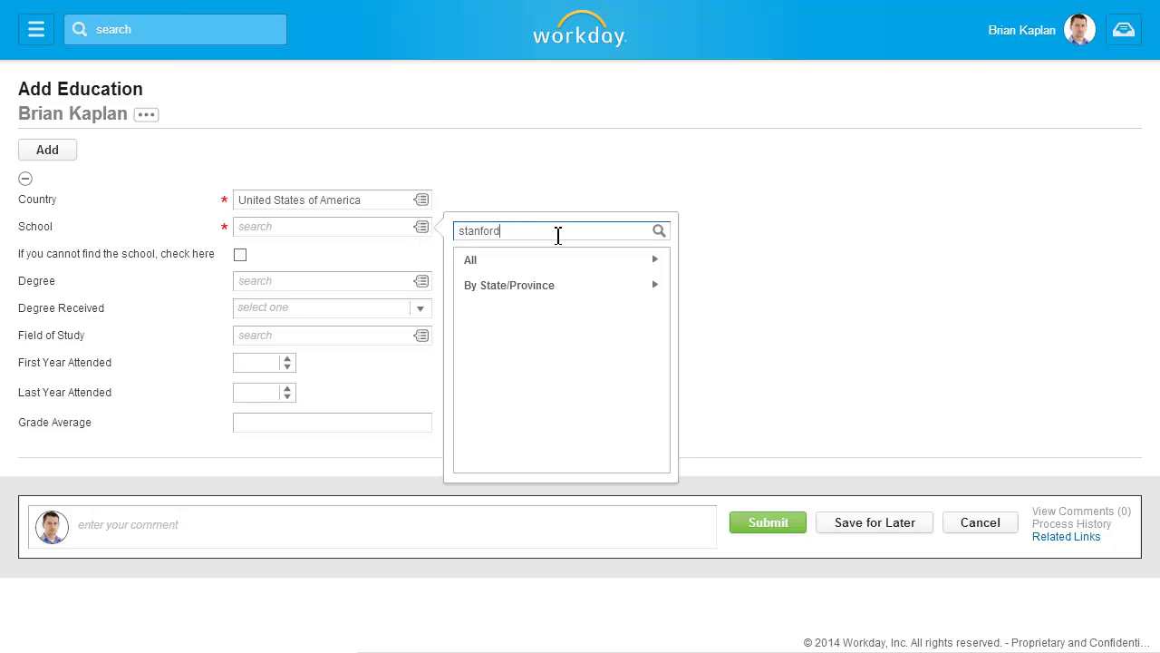
{"action": "key", "text": "Return"}
{"action": "left_click", "coordinate": [542, 281]}
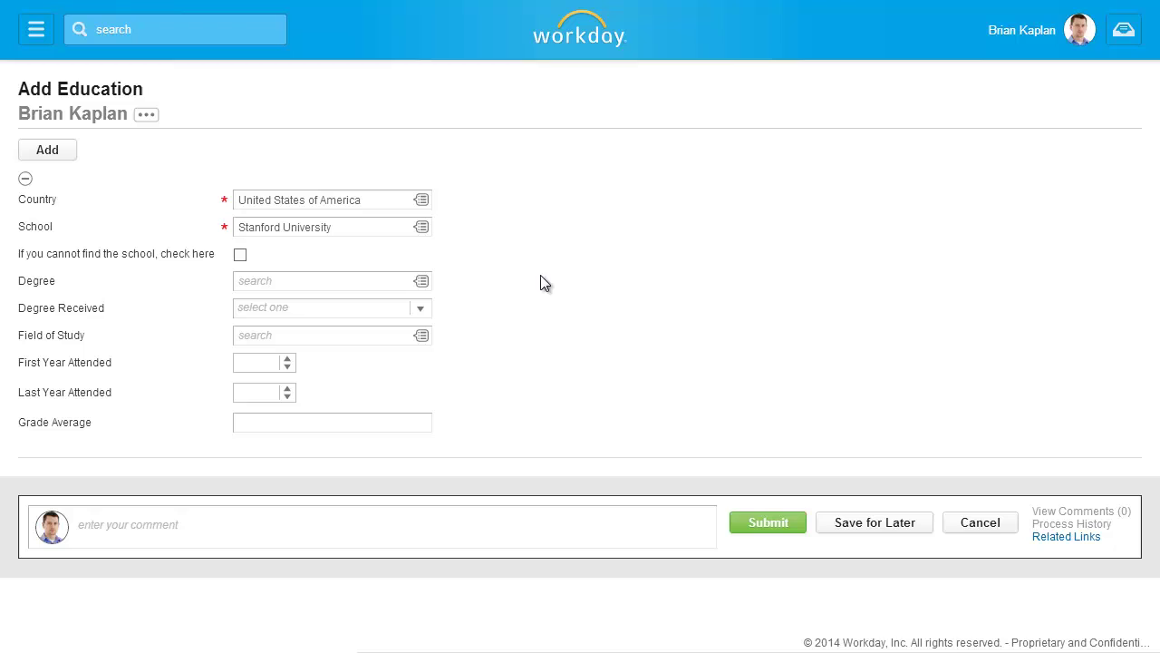
Step: Set the degree to B.A., received Yes in 2006, and submit the education entry
{"action": "left_click", "coordinate": [423, 283]}
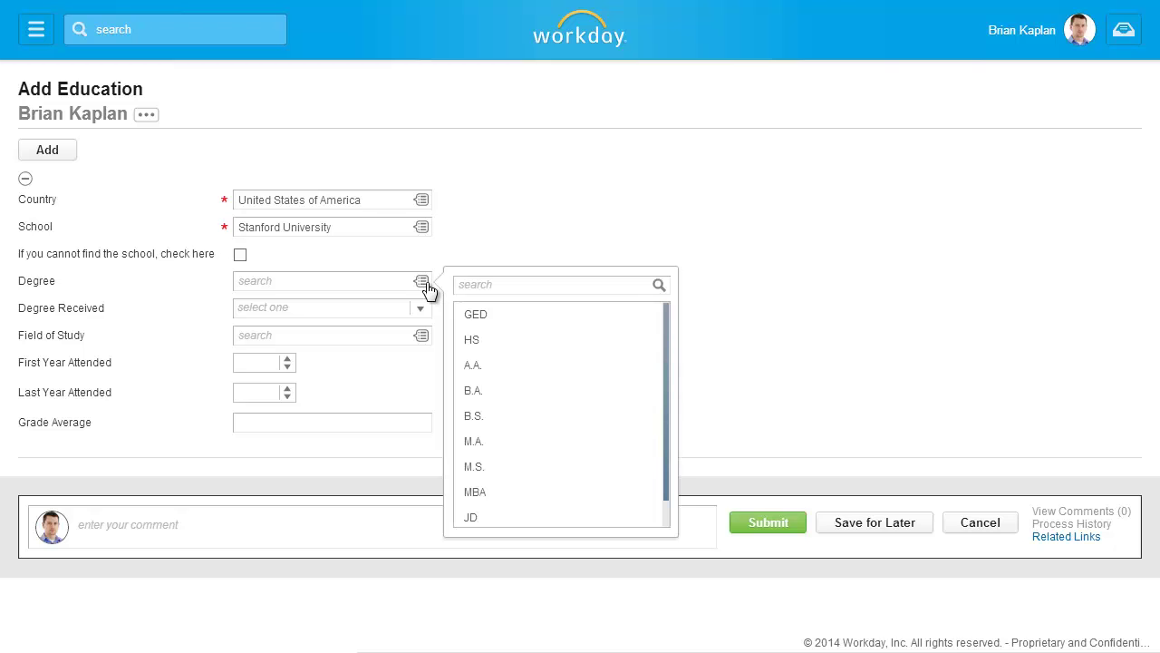
{"action": "left_click", "coordinate": [473, 392]}
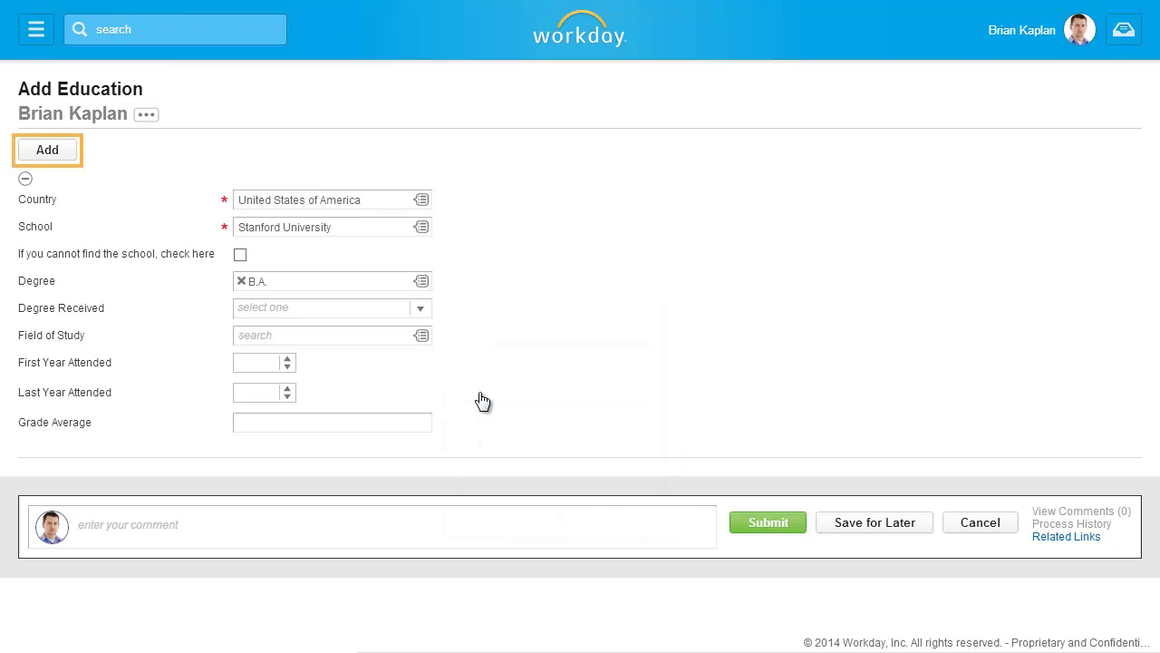
{"action": "left_click", "coordinate": [418, 310]}
{"action": "left_click", "coordinate": [415, 334]}
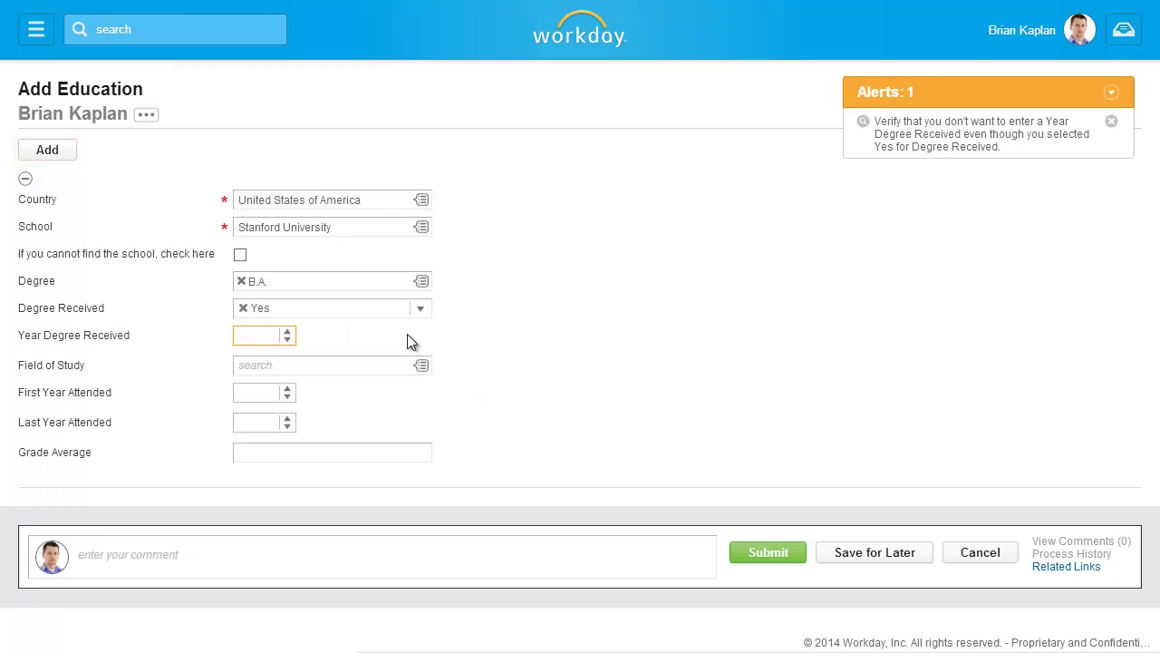
{"action": "left_click", "coordinate": [276, 336]}
{"action": "type", "text": "2006"}
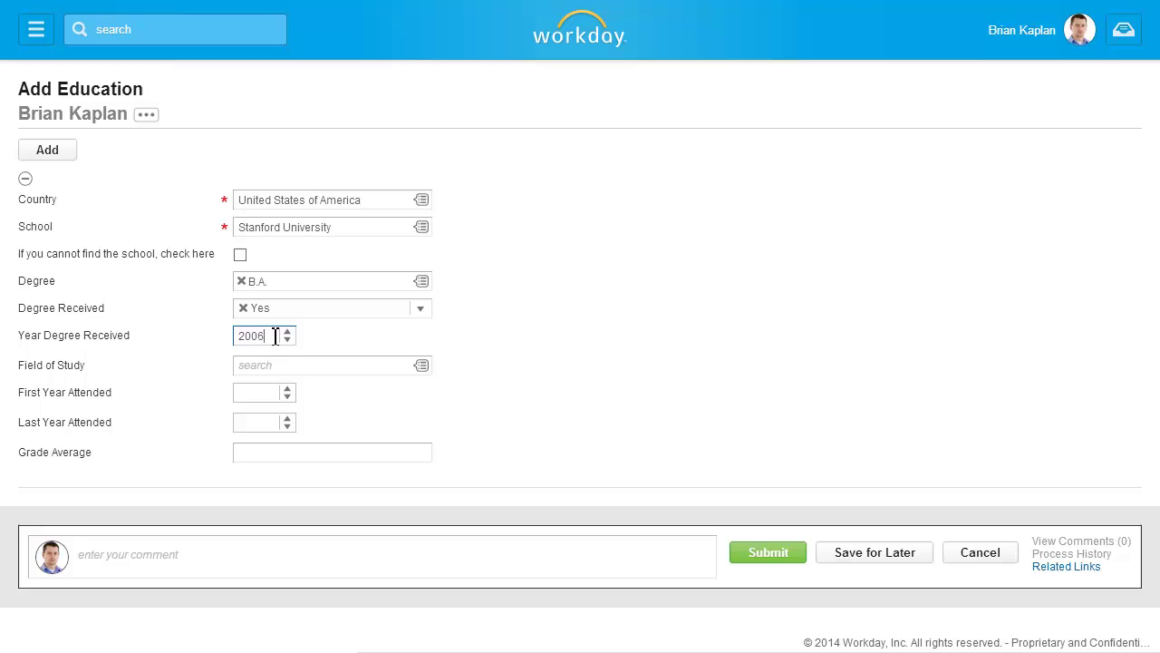
{"action": "left_click", "coordinate": [759, 553]}
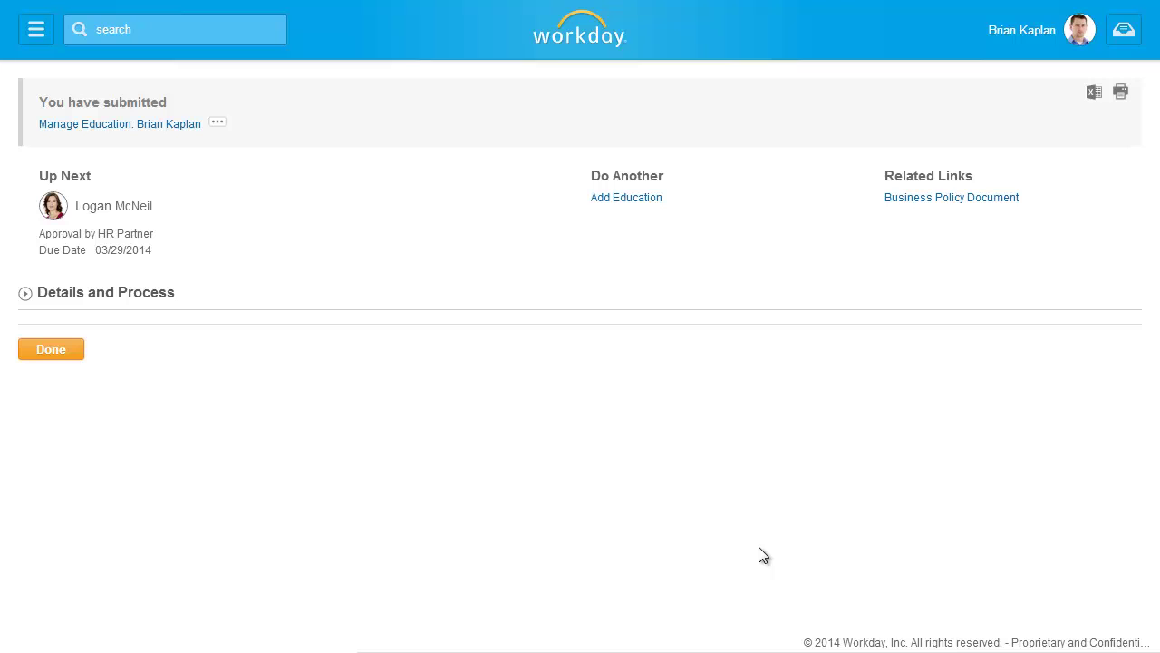
{"action": "left_click", "coordinate": [83, 355]}
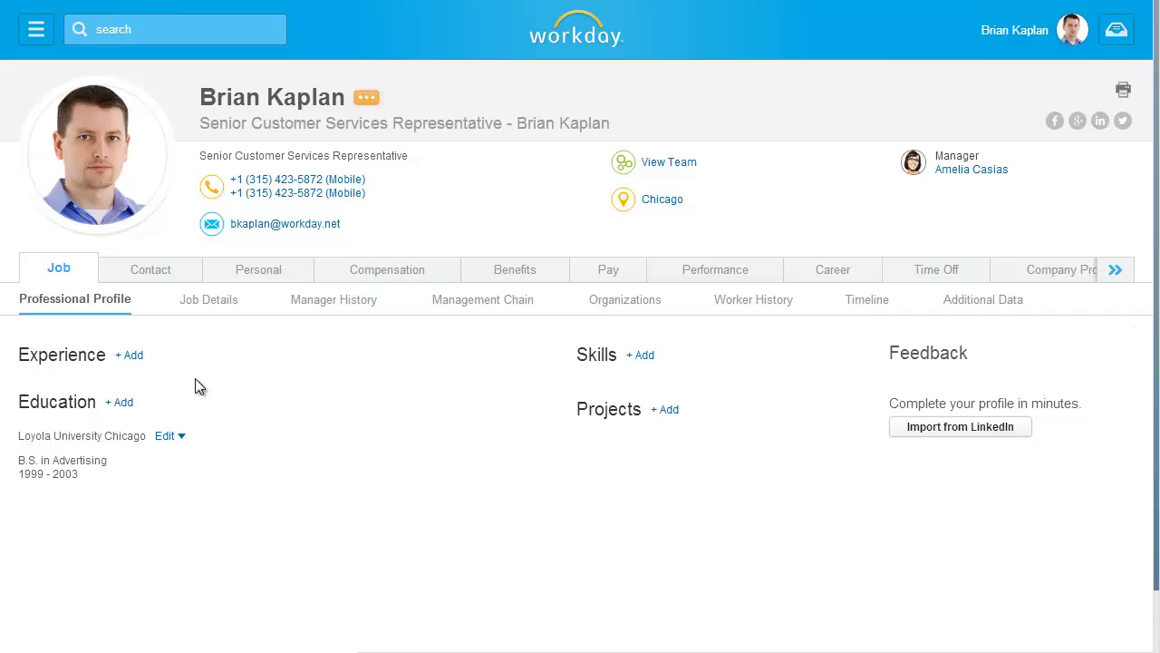
Step: Add Customer Service Management as a skill on the profile
{"action": "left_click", "coordinate": [640, 357]}
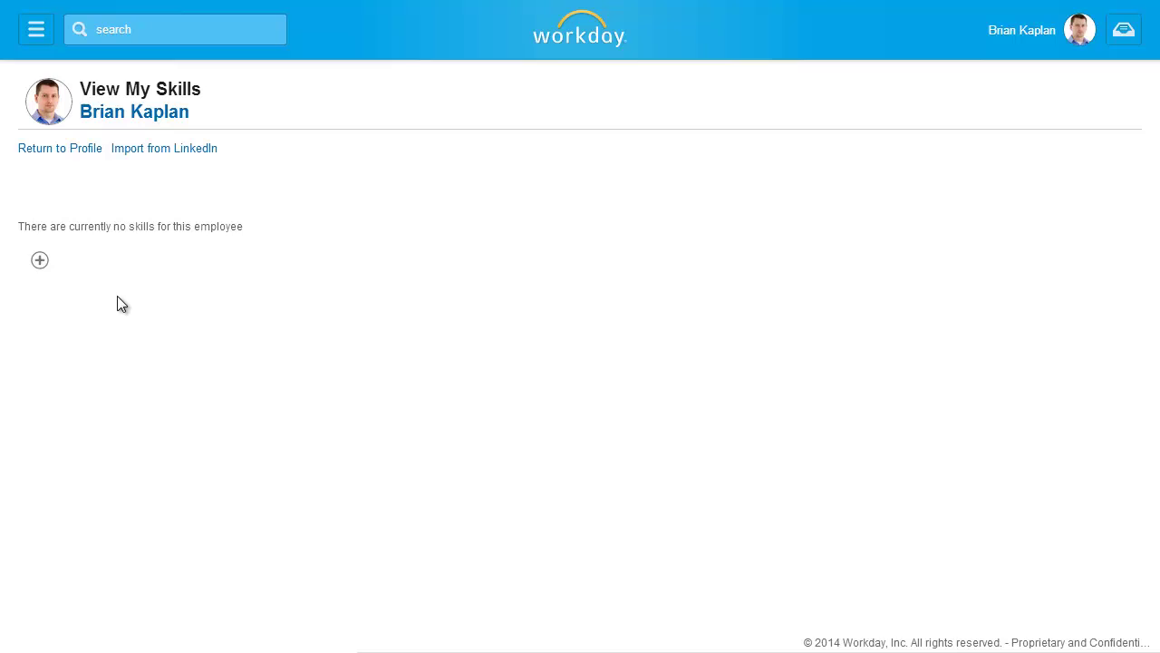
{"action": "left_click", "coordinate": [38, 262]}
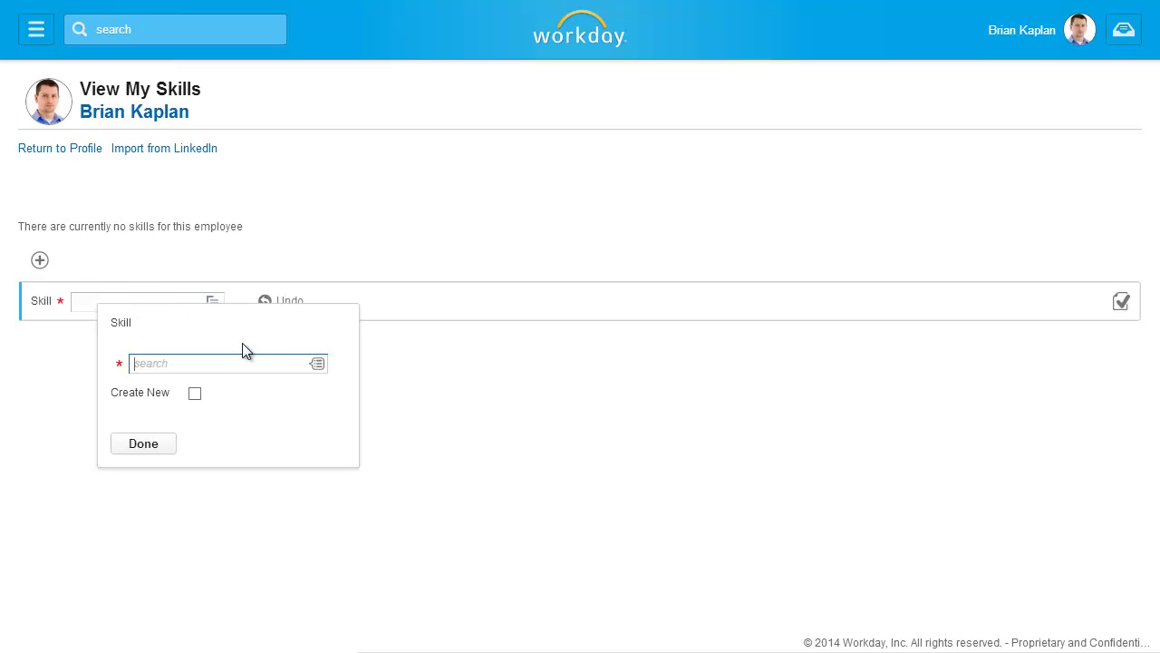
{"action": "left_click", "coordinate": [318, 364]}
{"action": "left_click", "coordinate": [399, 161]}
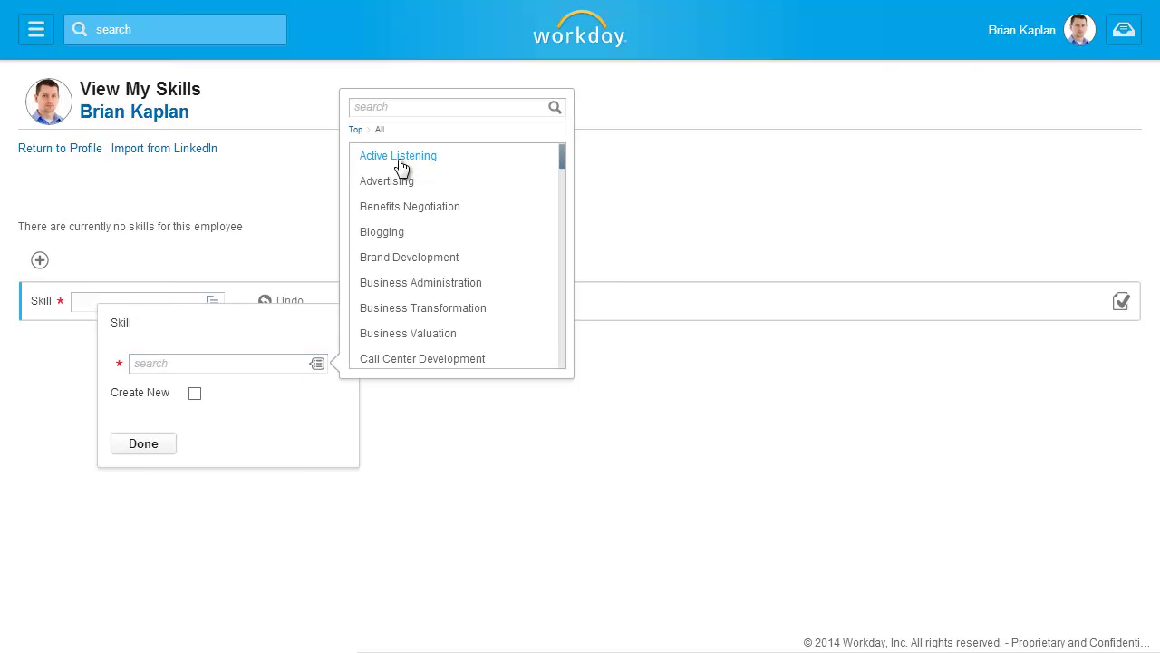
{"action": "left_click_drag", "start_coordinate": [560, 161], "coordinate": [528, 215]}
{"action": "left_click", "coordinate": [528, 214]}
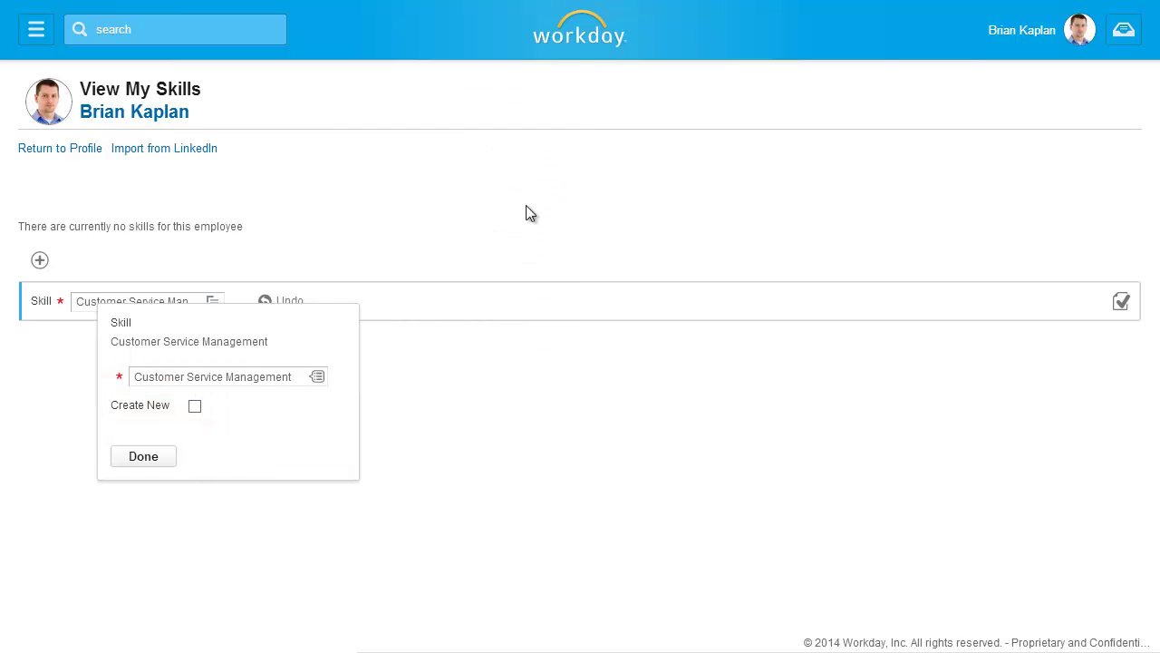
{"action": "left_click", "coordinate": [150, 459]}
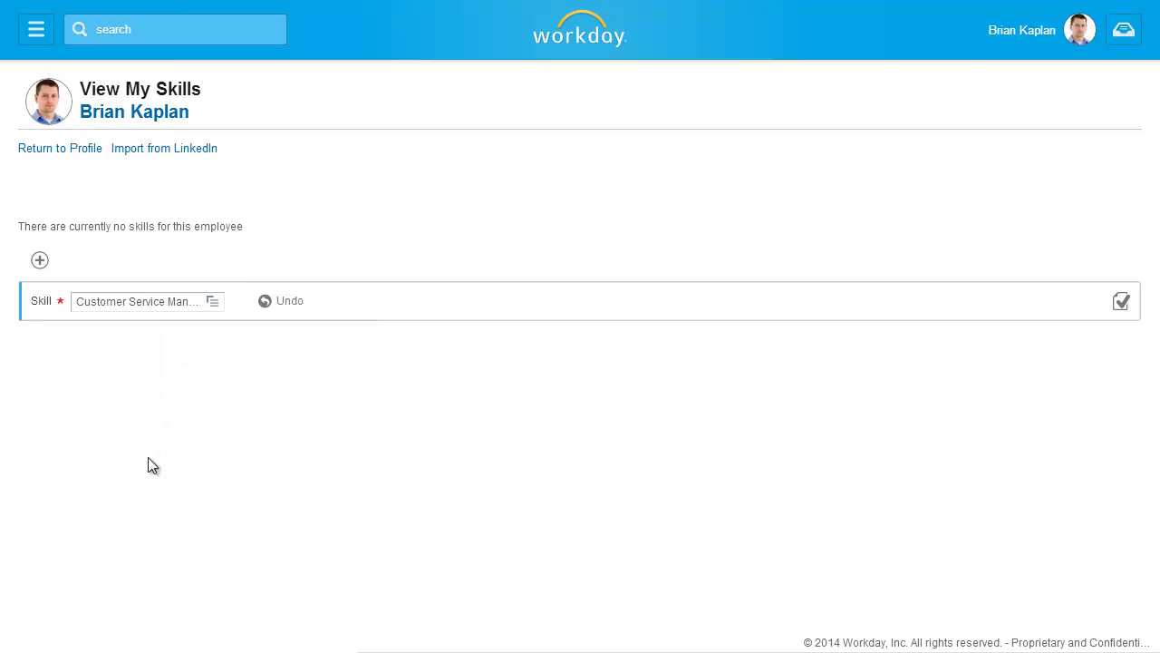
Step: Add Cloud Applications as a second skill and remove it again
{"action": "left_click", "coordinate": [39, 260]}
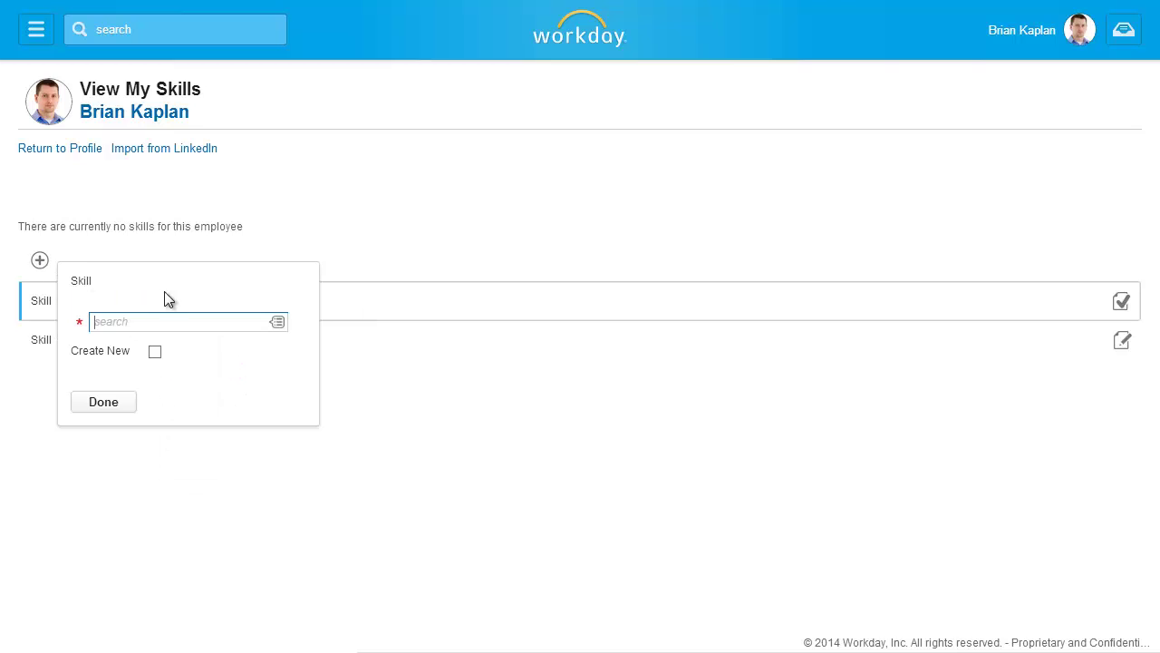
{"action": "left_click", "coordinate": [277, 322]}
{"action": "left_click", "coordinate": [366, 120]}
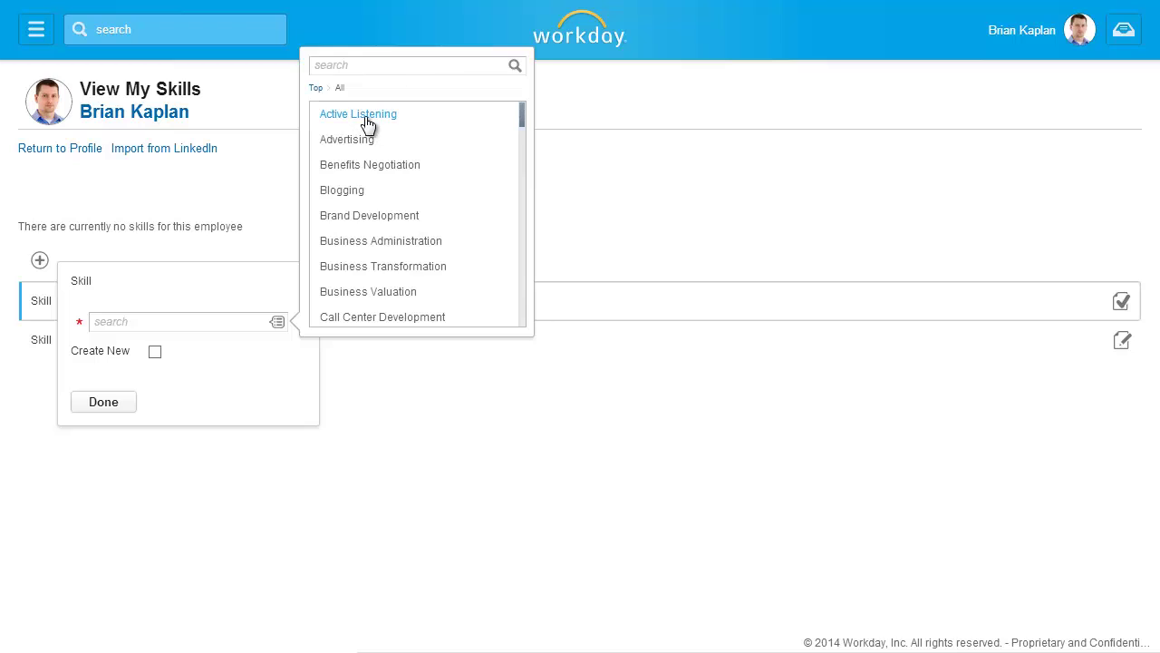
{"action": "left_click_drag", "start_coordinate": [520, 125], "coordinate": [521, 144]}
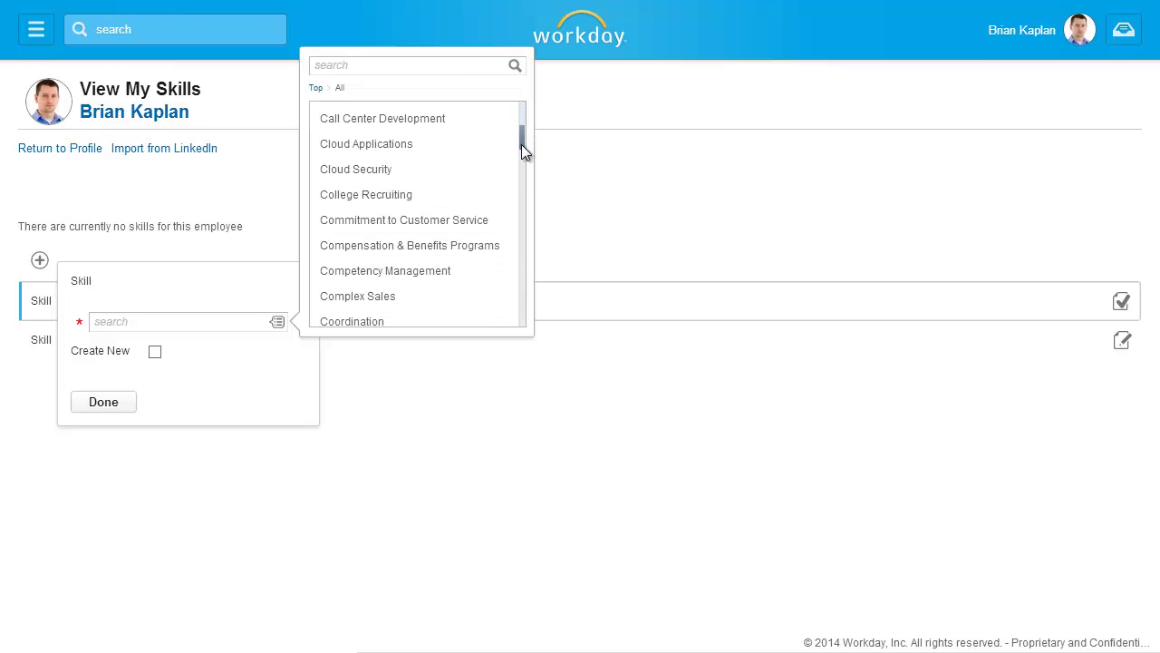
{"action": "left_click", "coordinate": [456, 160]}
{"action": "left_click", "coordinate": [107, 414]}
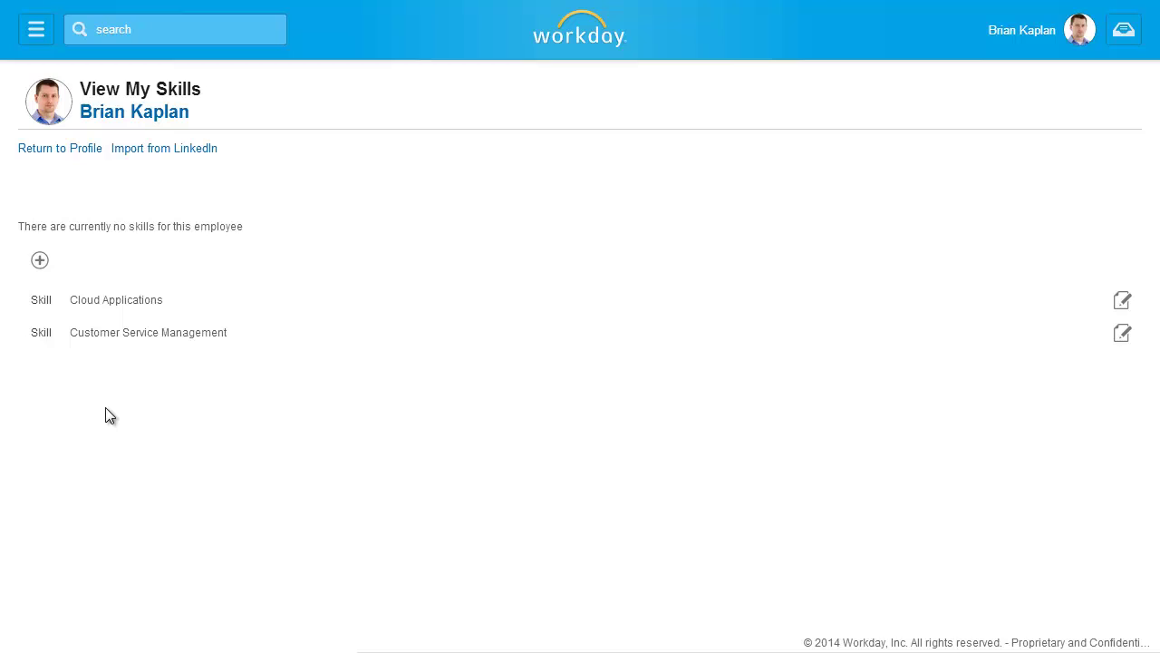
{"action": "mouse_move", "coordinate": [191, 304]}
{"action": "left_click", "coordinate": [190, 304]}
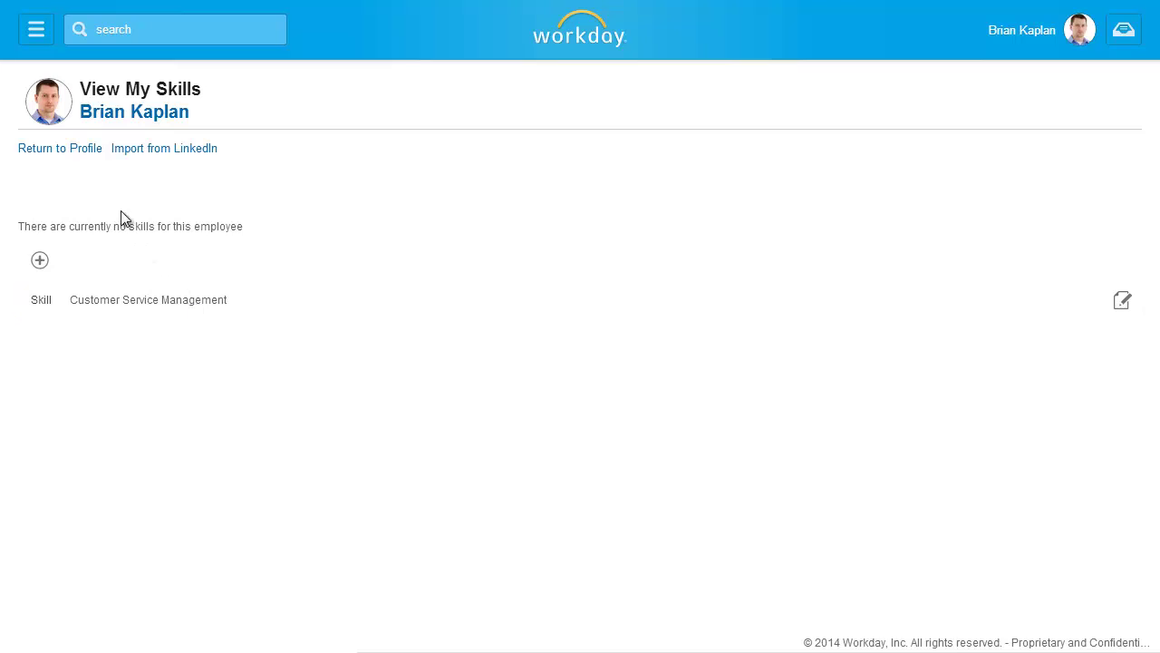
Step: Return to the profile and start an internal project named QA Support Ticket System
{"action": "left_click", "coordinate": [90, 150]}
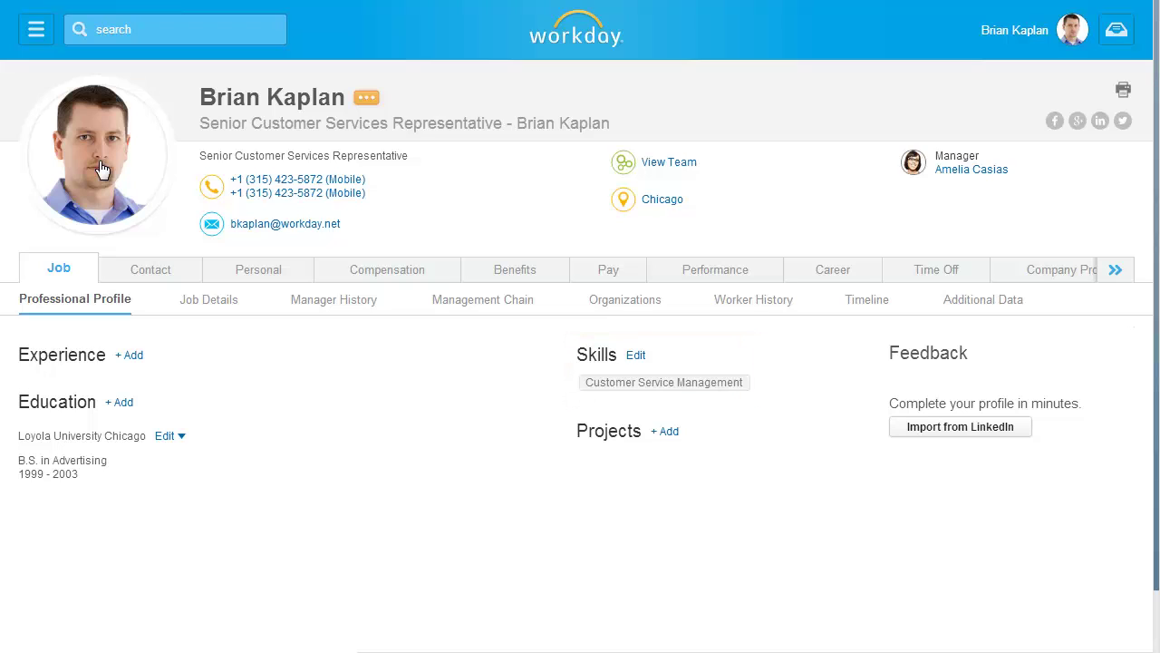
{"action": "left_click", "coordinate": [666, 431]}
{"action": "left_click", "coordinate": [299, 201]}
{"action": "type", "text": "QA S"}
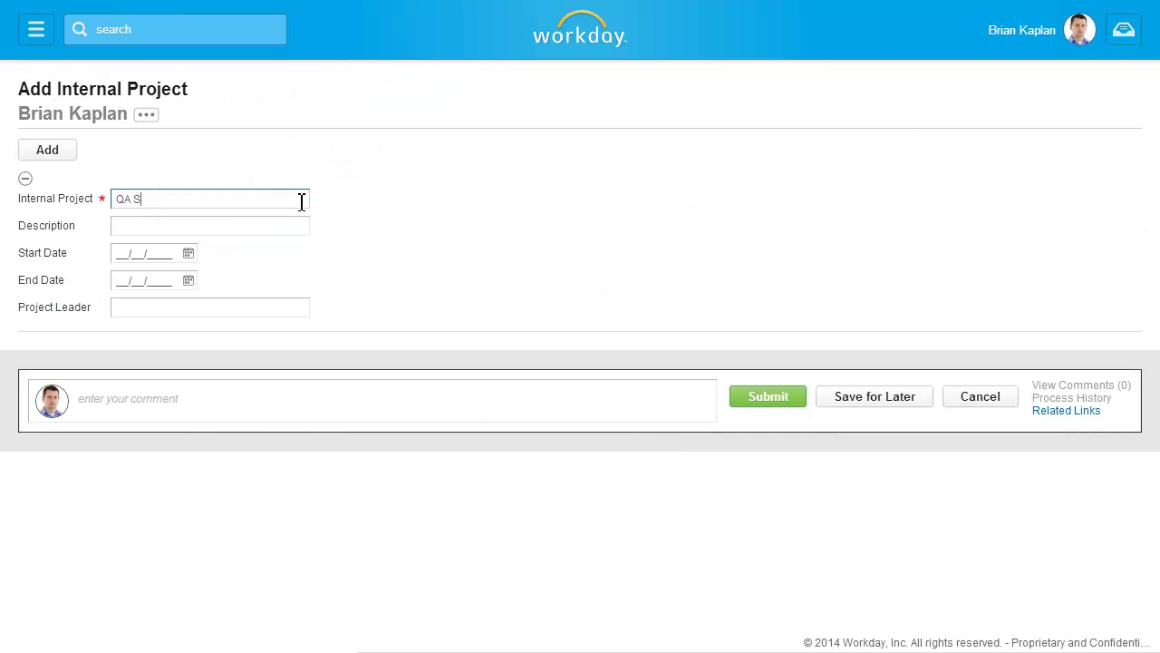
{"action": "type", "text": "upport Ticket Sys"}
{"action": "type", "text": "tem"}
Step: Describe the project as "Evaluated new ticketing system.", enter the project leader's full name, and submit it
{"action": "left_click", "coordinate": [295, 233]}
{"action": "type", "text": "E"}
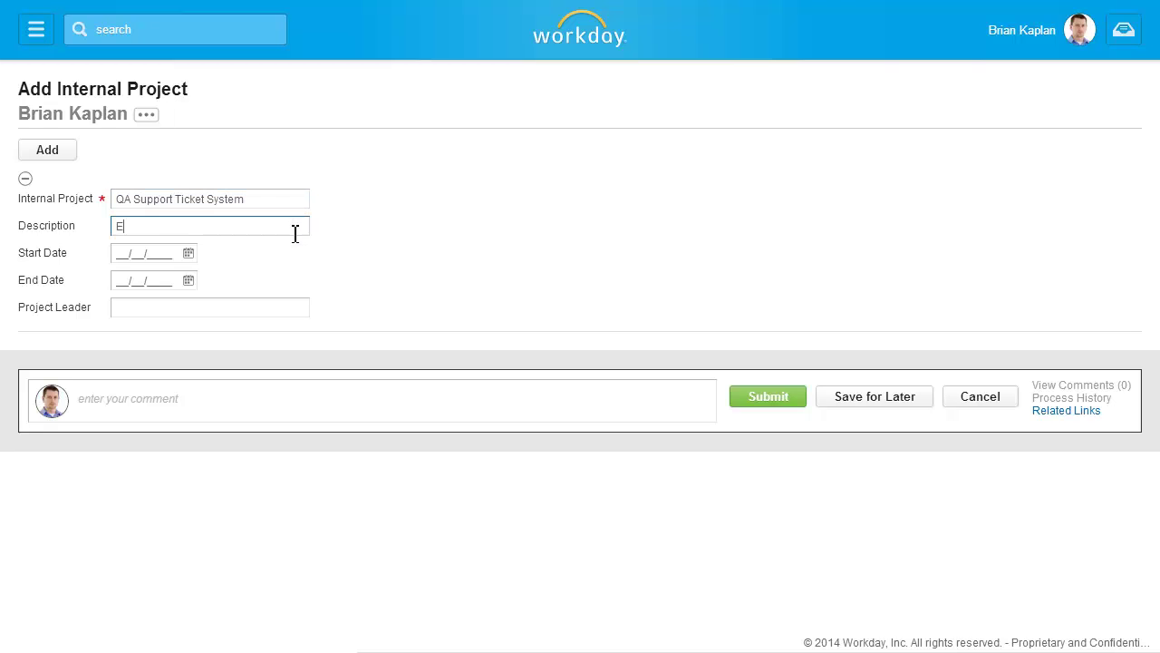
{"action": "type", "text": "valuated new ticketing s"}
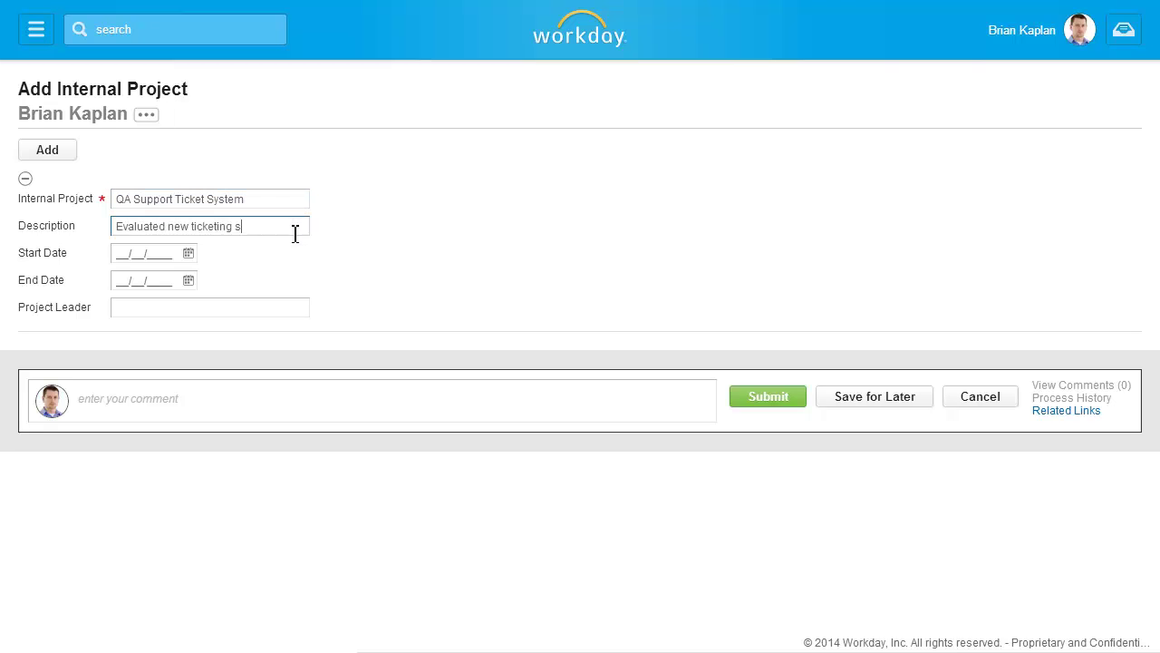
{"action": "type", "text": "ystem."}
{"action": "left_click", "coordinate": [288, 306]}
{"action": "type", "text": "Logan McNeil"}
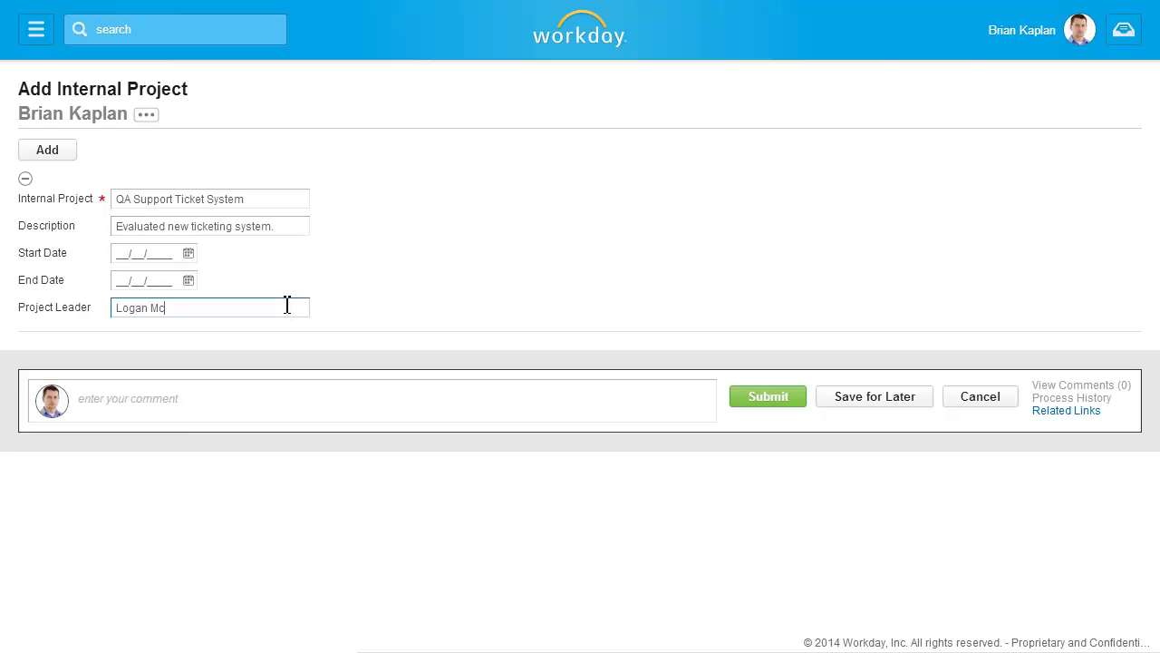
{"action": "left_click", "coordinate": [758, 391]}
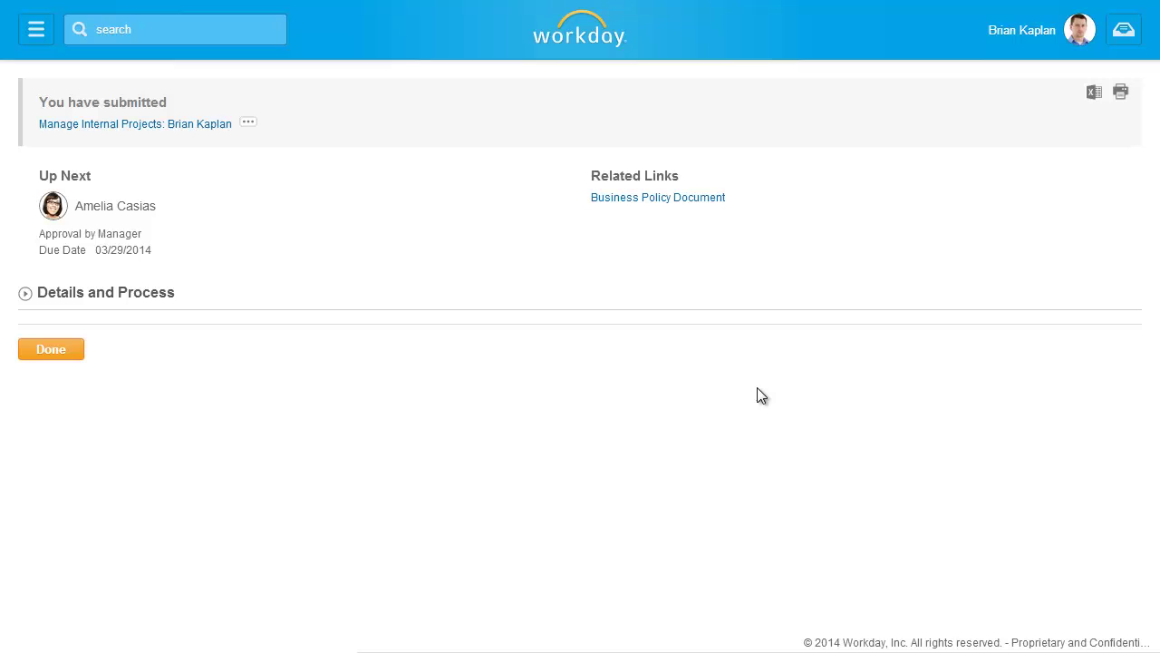